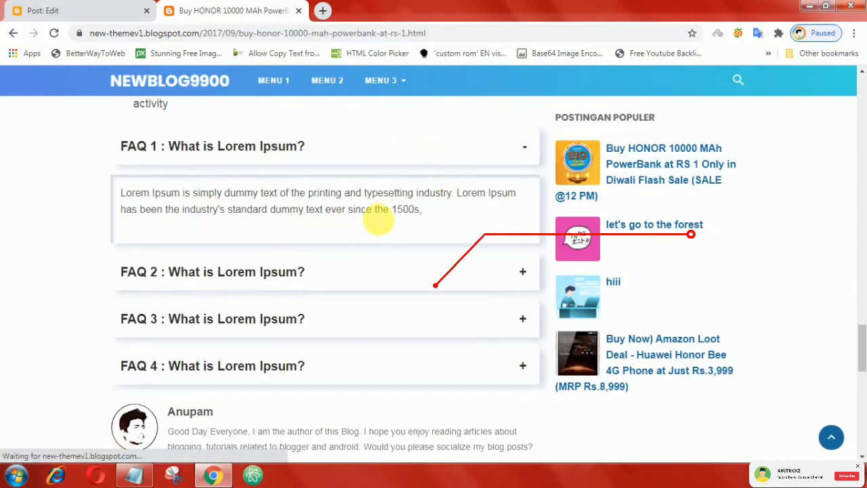
{"action": "scroll", "coordinate": [378, 218], "scroll_direction": "up", "scroll_amount": 1}
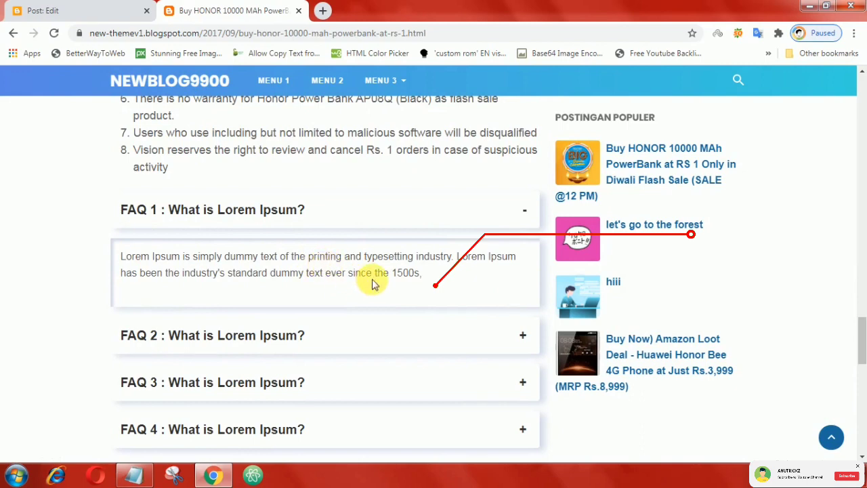
Test the live post's FAQ accordion by collapsing and re-expanding FAQ 1 and opening FAQ 2
{"action": "left_click", "coordinate": [365, 212]}
{"action": "left_click", "coordinate": [368, 215]}
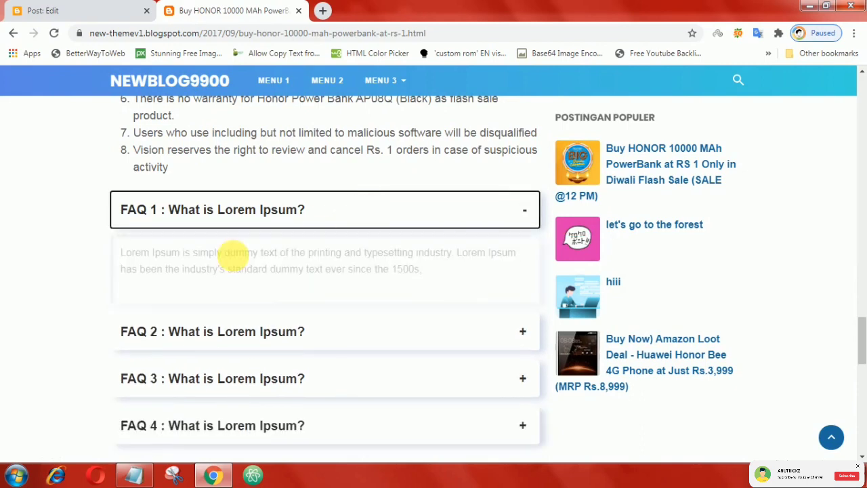
{"action": "scroll", "coordinate": [231, 264], "scroll_direction": "down", "scroll_amount": 1}
{"action": "scroll", "coordinate": [224, 257], "scroll_direction": "down", "scroll_amount": 3}
{"action": "scroll", "coordinate": [300, 318], "scroll_direction": "up", "scroll_amount": 4}
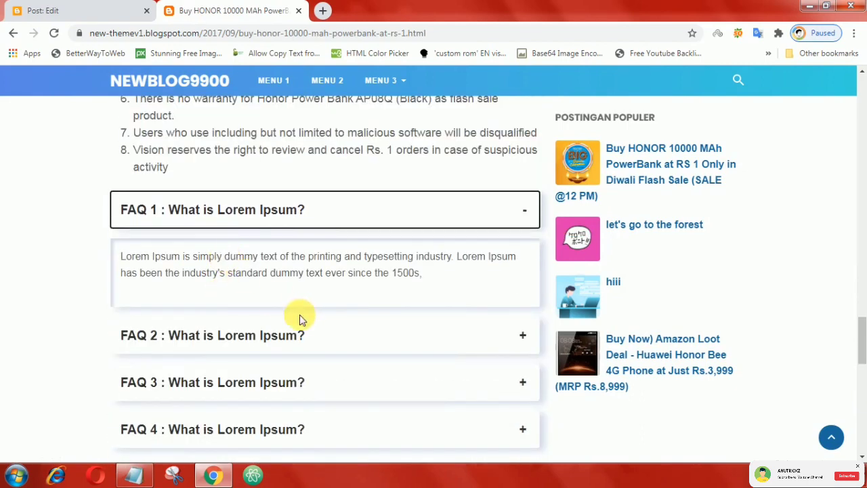
{"action": "left_click", "coordinate": [359, 339]}
Open the blog theme's HTML editor through Customize > Edit HTML
{"action": "scroll", "coordinate": [362, 337], "scroll_direction": "down", "scroll_amount": 2}
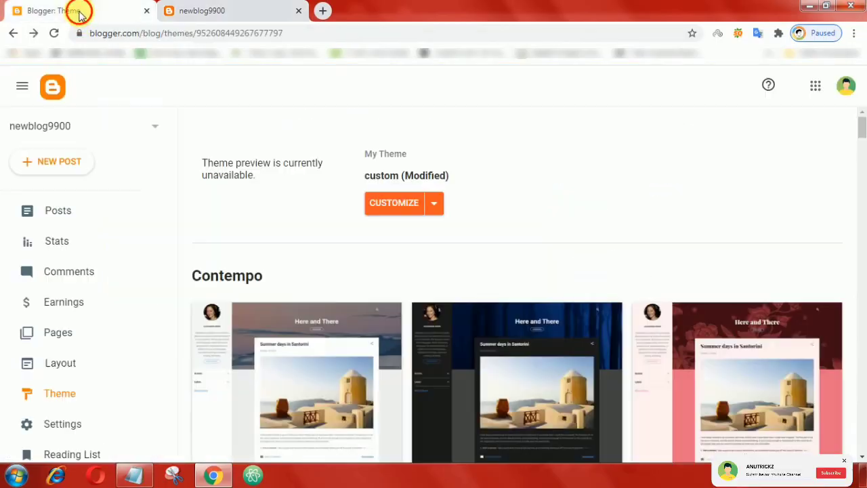
{"action": "left_click", "coordinate": [434, 205]}
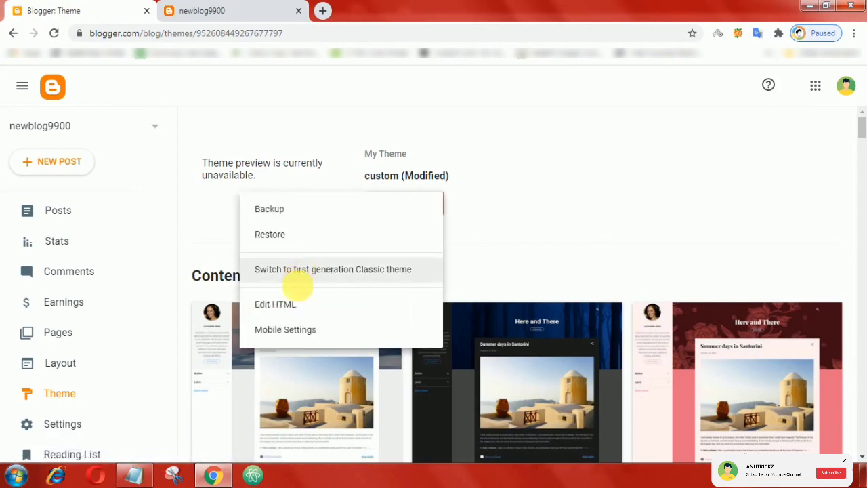
{"action": "left_click", "coordinate": [295, 305]}
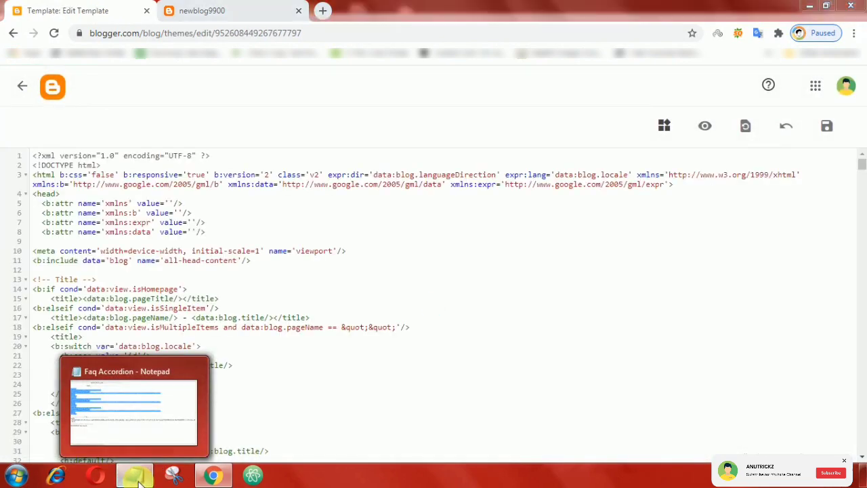
Copy the accordion CSS <style> block from the Faq Accordion notes in Notepad
{"action": "left_click", "coordinate": [134, 474]}
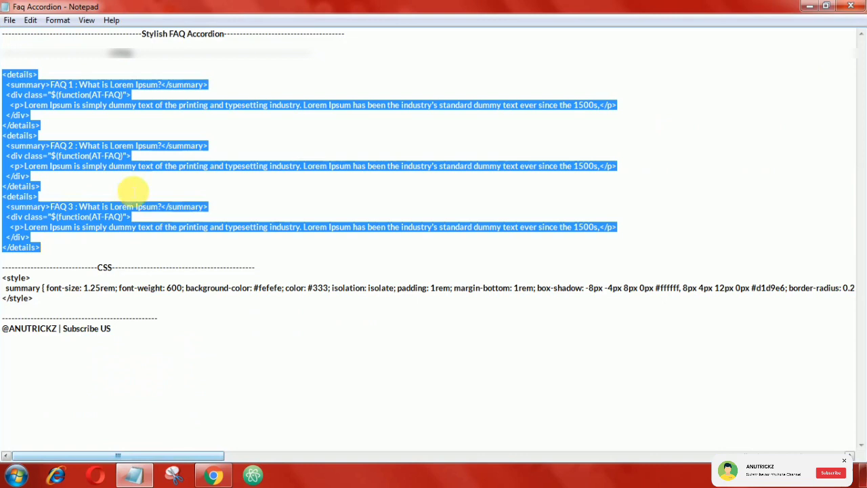
{"action": "left_click", "coordinate": [48, 105]}
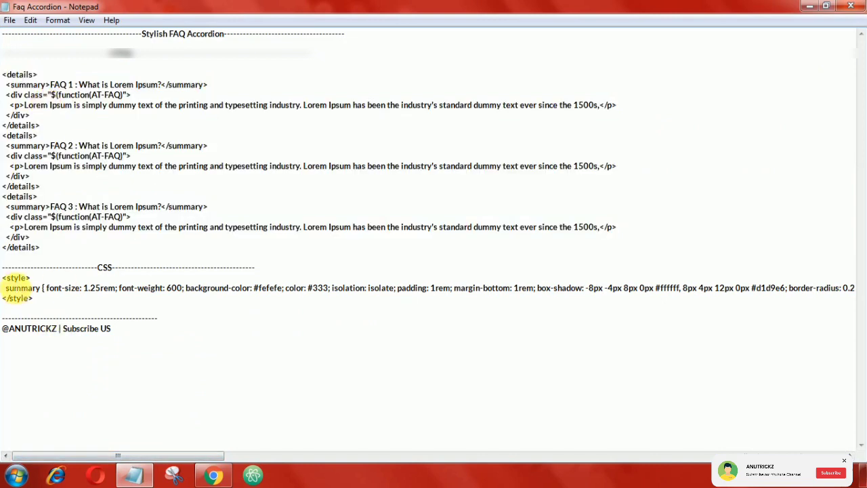
{"action": "left_click_drag", "start_coordinate": [2, 278], "coordinate": [46, 308]}
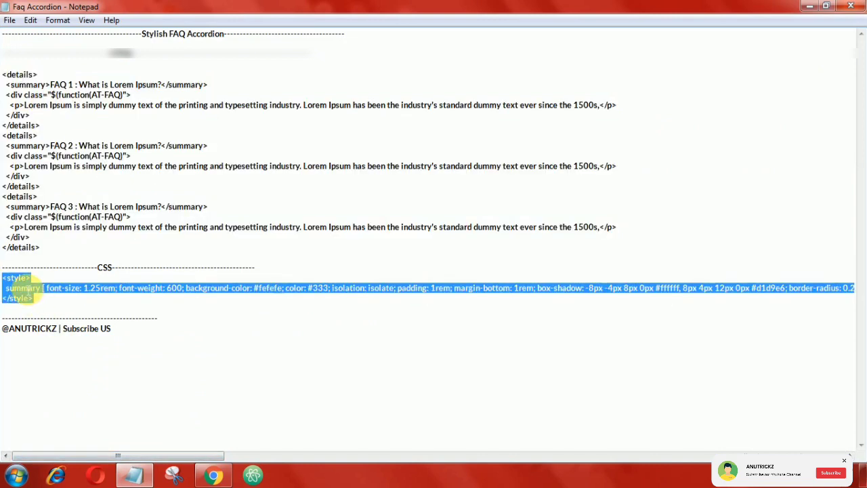
{"action": "right_click", "coordinate": [24, 288]}
{"action": "left_click", "coordinate": [58, 325]}
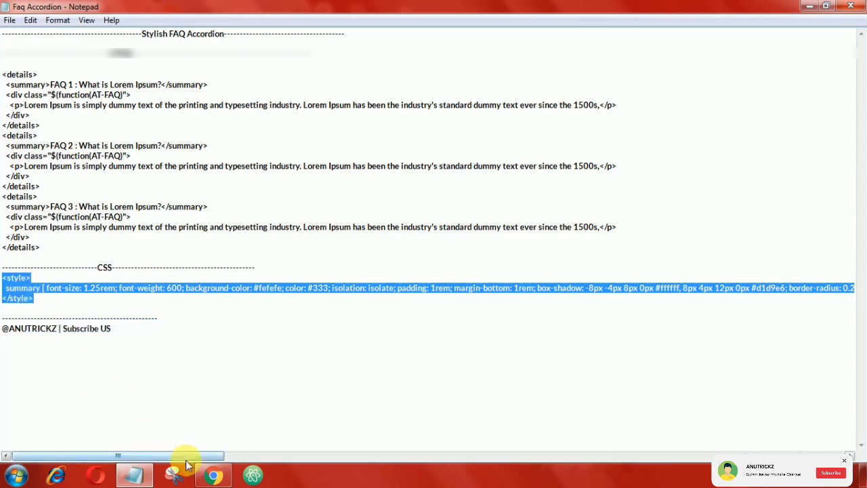
{"action": "left_click", "coordinate": [213, 474]}
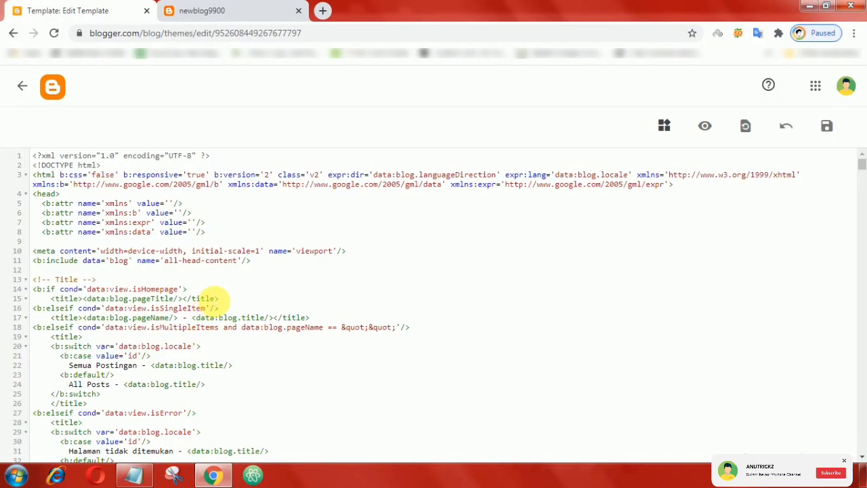
Paste the accordion CSS block on the line just above </head> in the theme HTML
{"action": "left_click_drag", "start_coordinate": [862, 176], "coordinate": [857, 328]}
{"action": "scroll", "coordinate": [277, 155], "scroll_direction": "up", "scroll_amount": 15}
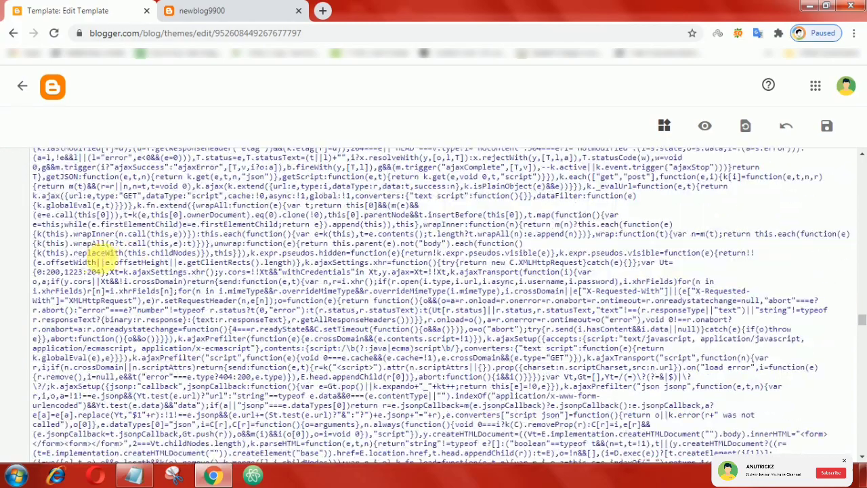
{"action": "scroll", "coordinate": [126, 247], "scroll_direction": "down", "scroll_amount": 15}
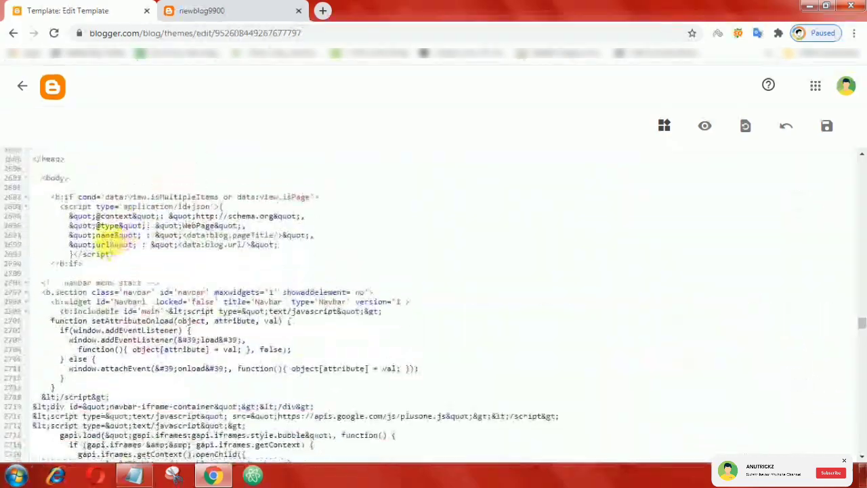
{"action": "left_click", "coordinate": [48, 206]}
{"action": "right_click", "coordinate": [54, 207]}
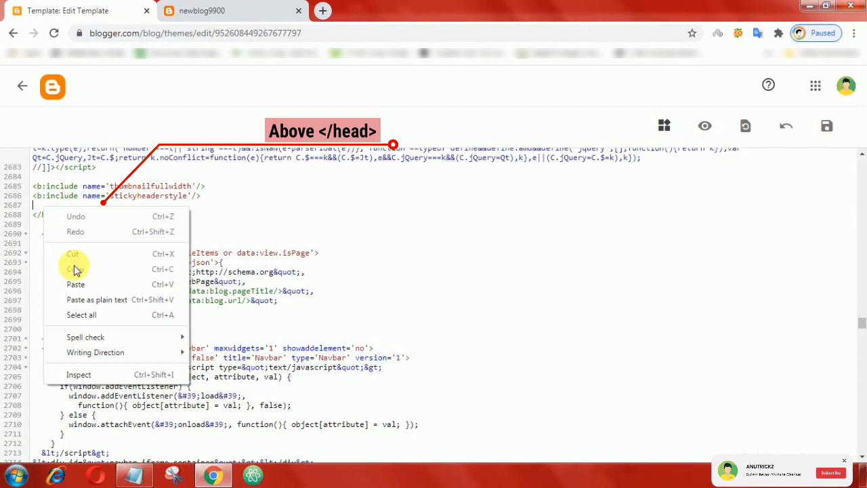
{"action": "left_click", "coordinate": [78, 282]}
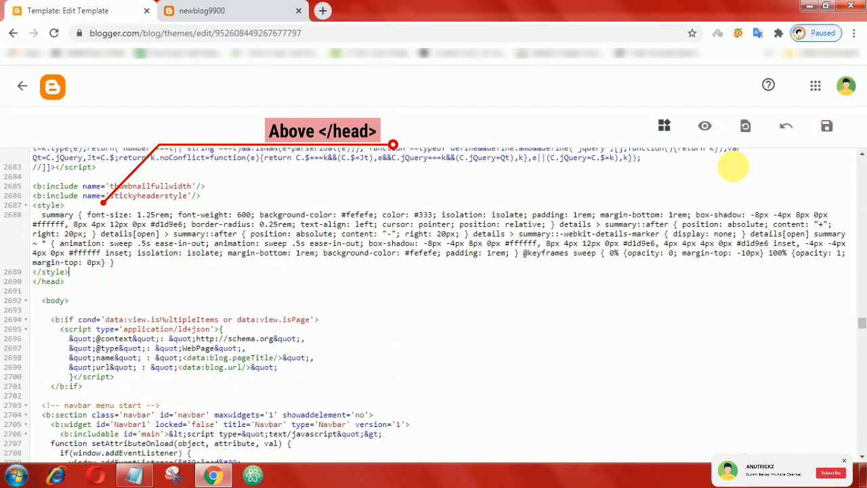
Save the edited theme and go back to the blog's Posts list
{"action": "left_click", "coordinate": [827, 126]}
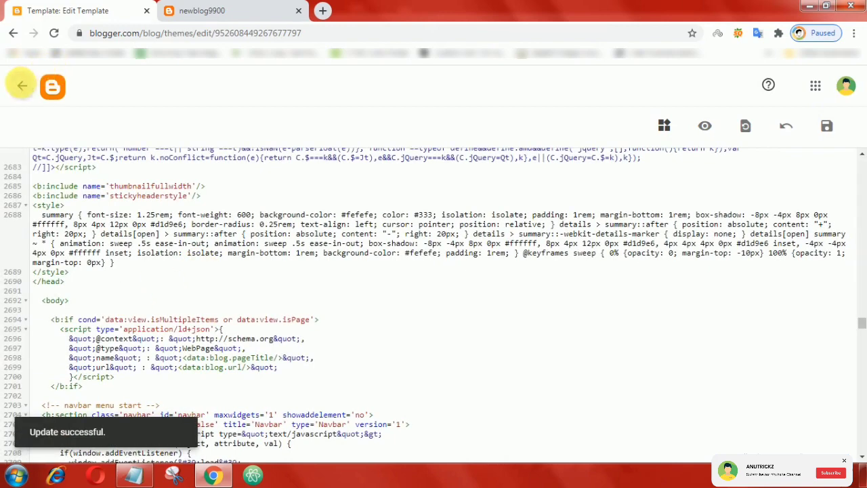
{"action": "left_click", "coordinate": [22, 85]}
{"action": "left_click", "coordinate": [74, 218]}
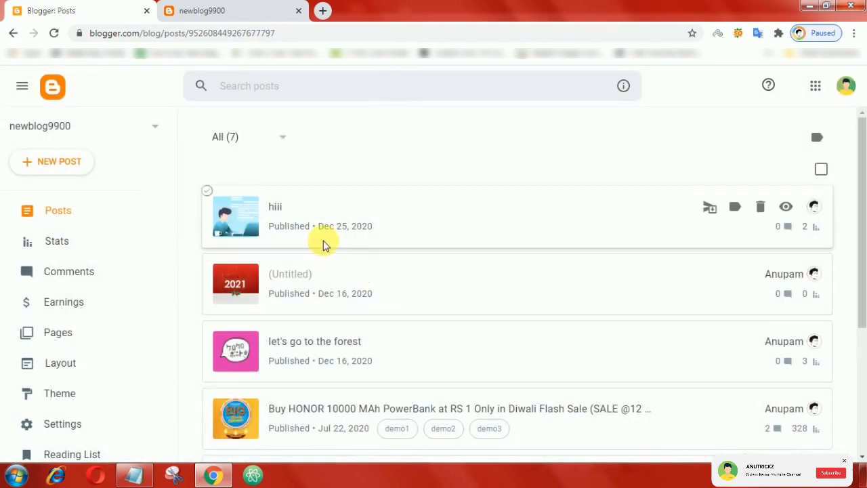
Open the HONOR 10000 MAh PowerBank post and place the cursor below its HTML
{"action": "scroll", "coordinate": [324, 244], "scroll_direction": "down", "scroll_amount": 1}
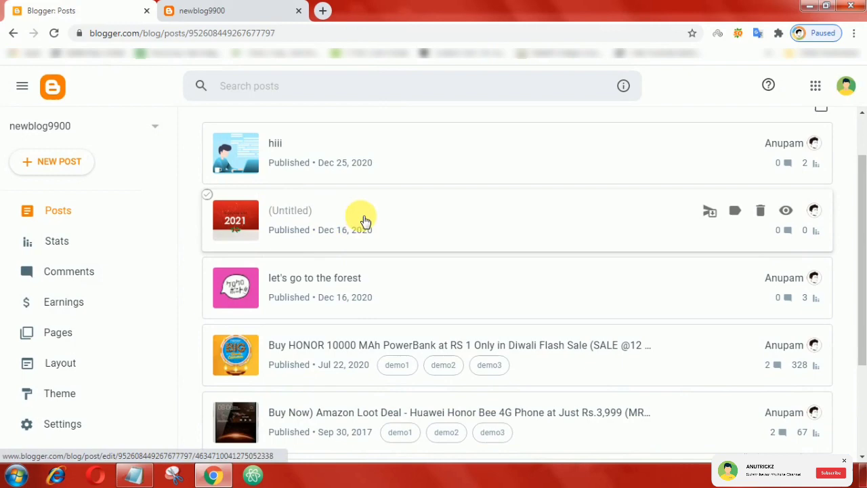
{"action": "scroll", "coordinate": [362, 221], "scroll_direction": "down", "scroll_amount": 1}
{"action": "scroll", "coordinate": [332, 234], "scroll_direction": "down", "scroll_amount": 1}
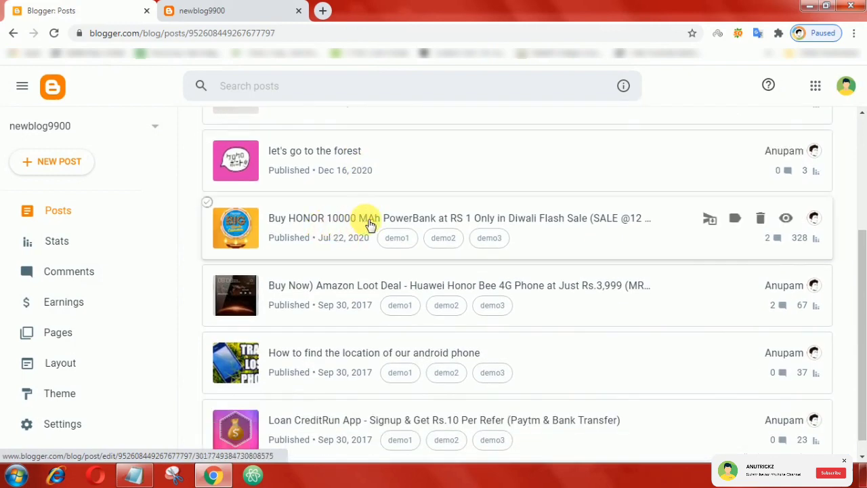
{"action": "left_click", "coordinate": [370, 221]}
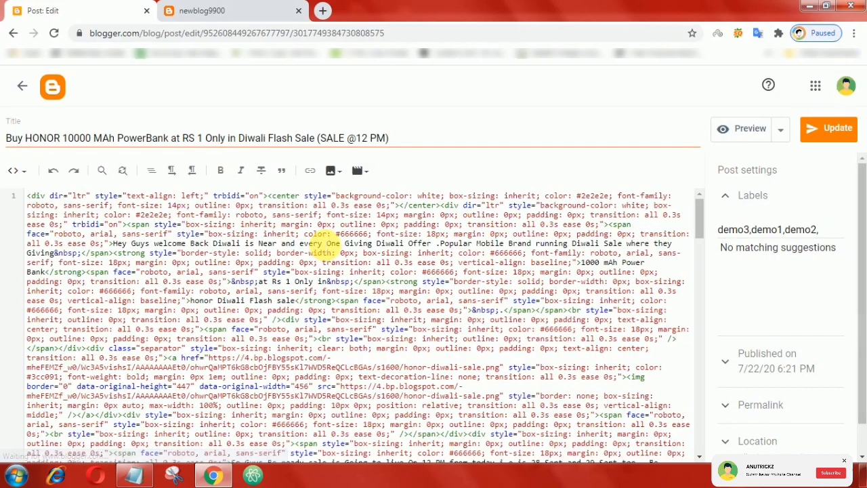
{"action": "scroll", "coordinate": [284, 277], "scroll_direction": "down", "scroll_amount": 15}
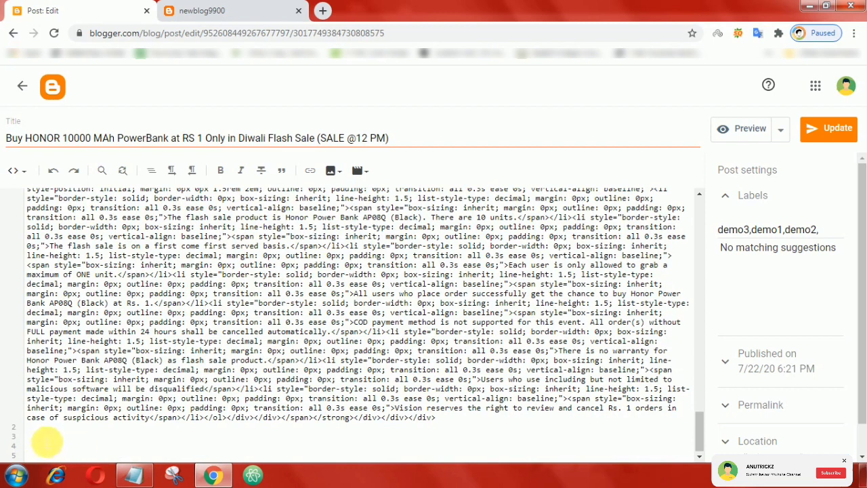
{"action": "left_click", "coordinate": [51, 440]}
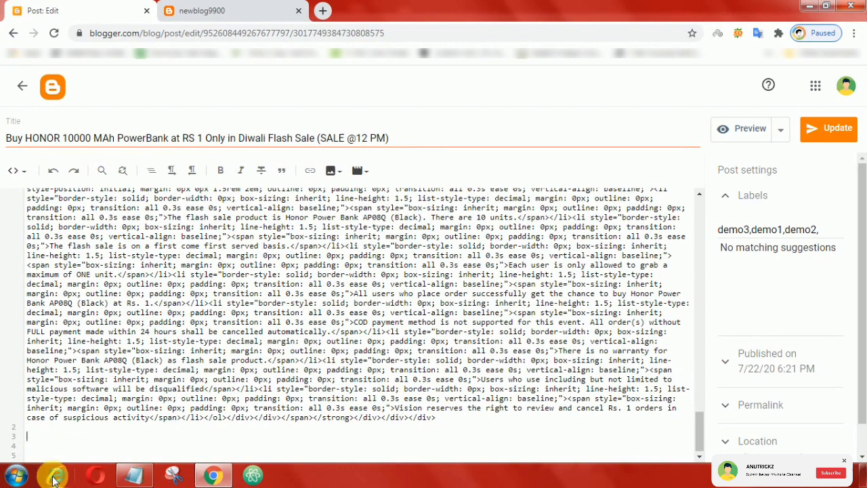
Copy the three FAQ <details> blocks from the Faq Accordion notes
{"action": "left_click", "coordinate": [122, 478]}
{"action": "left_click_drag", "start_coordinate": [5, 227], "coordinate": [617, 227]}
{"action": "left_click", "coordinate": [11, 84]}
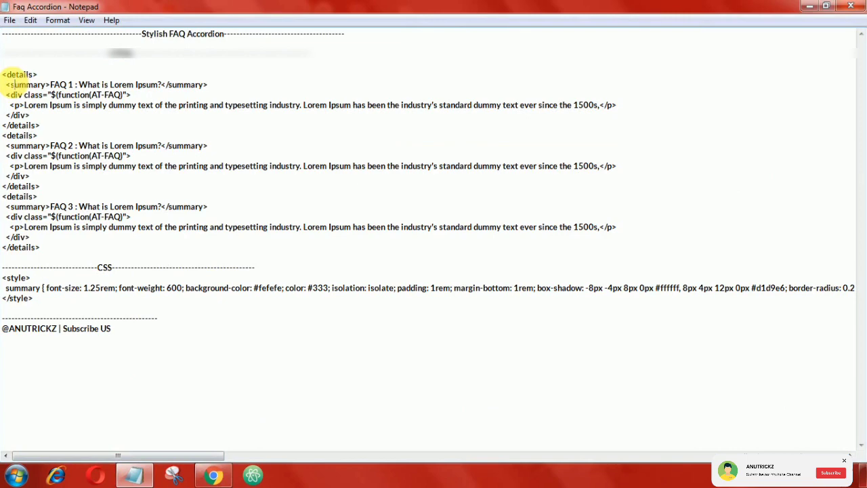
{"action": "left_click_drag", "start_coordinate": [12, 75], "coordinate": [71, 242]}
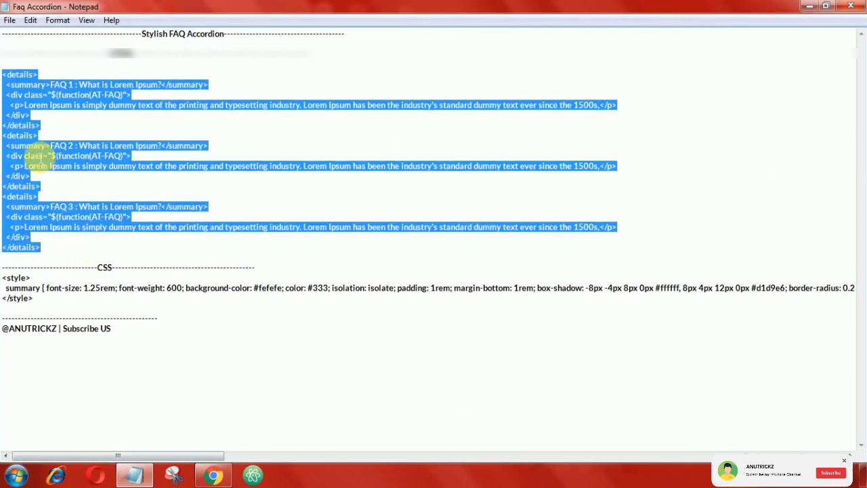
{"action": "right_click", "coordinate": [36, 141]}
{"action": "left_click", "coordinate": [72, 182]}
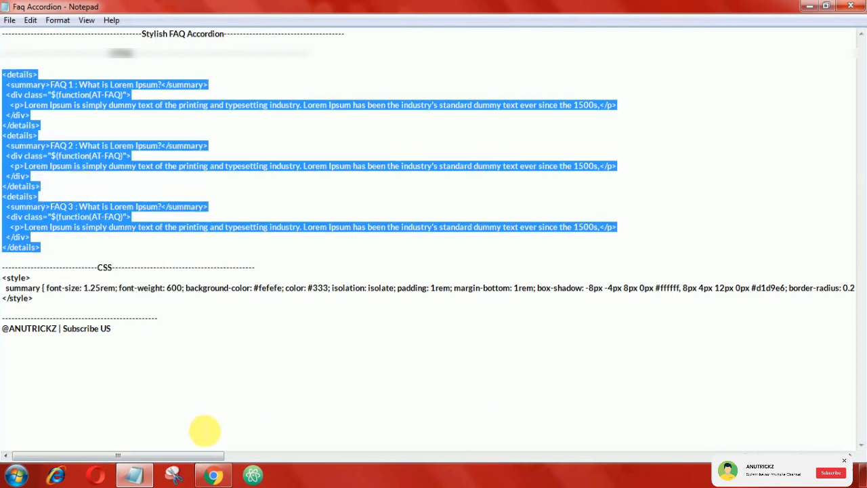
Paste the three FAQ blocks at the end of the post's HTML and update the post
{"action": "left_click", "coordinate": [211, 474]}
{"action": "right_click", "coordinate": [73, 445]}
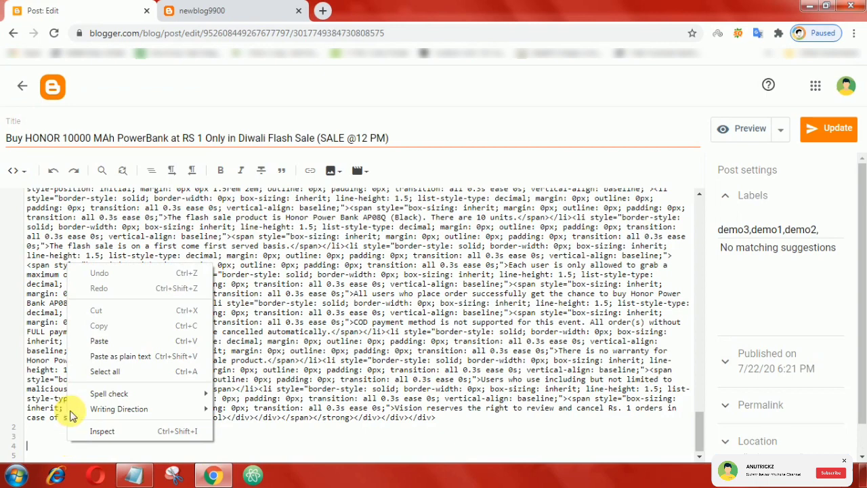
{"action": "left_click", "coordinate": [101, 343]}
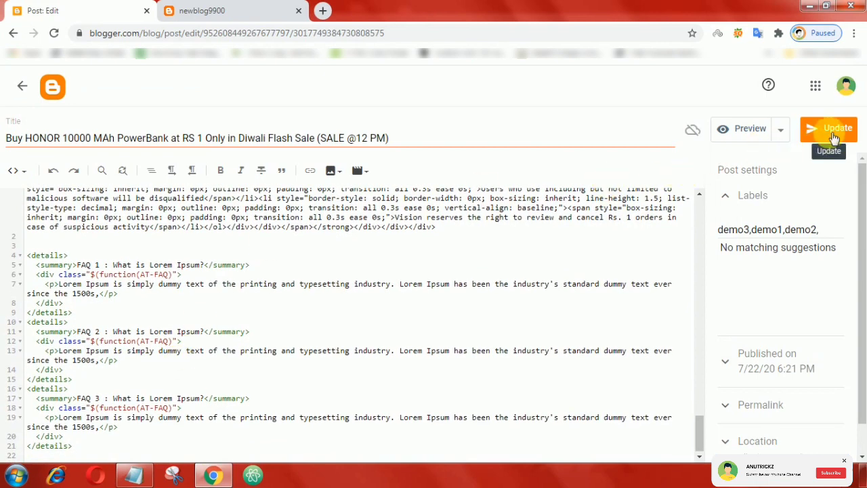
{"action": "left_click", "coordinate": [833, 136]}
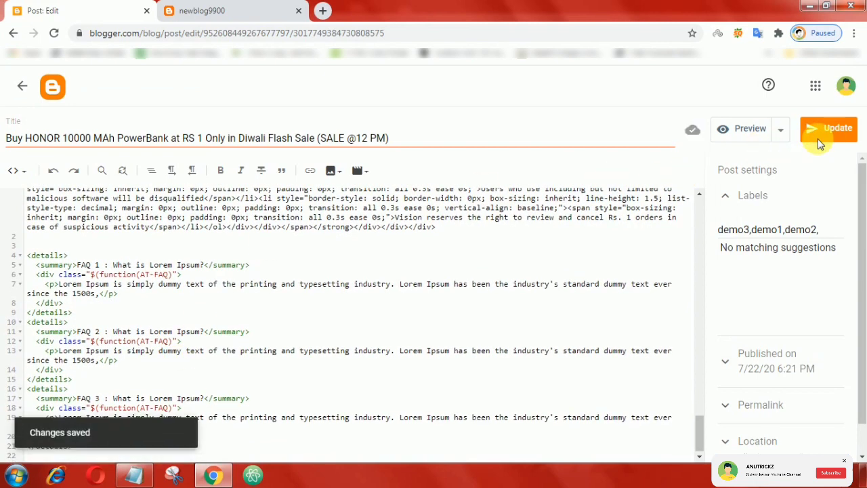
{"action": "left_click", "coordinate": [207, 10]}
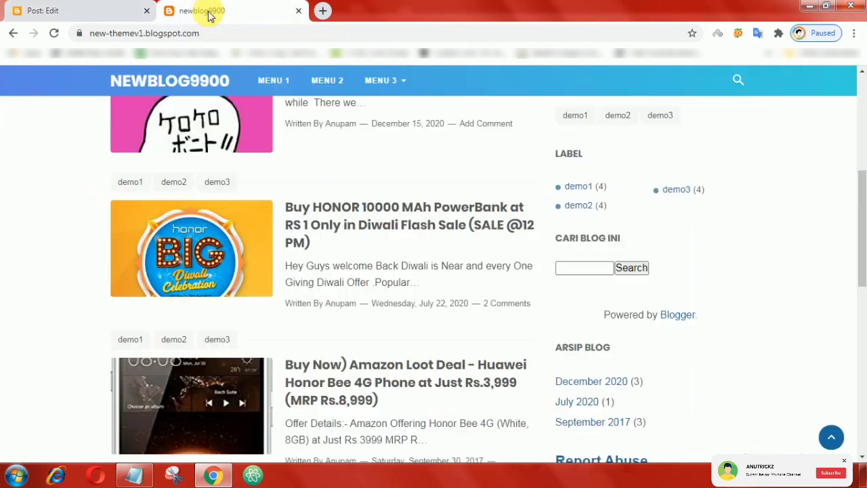
Open the HONOR PowerBank post on the live blog and toggle FAQ 1 open and closed
{"action": "left_click", "coordinate": [328, 212]}
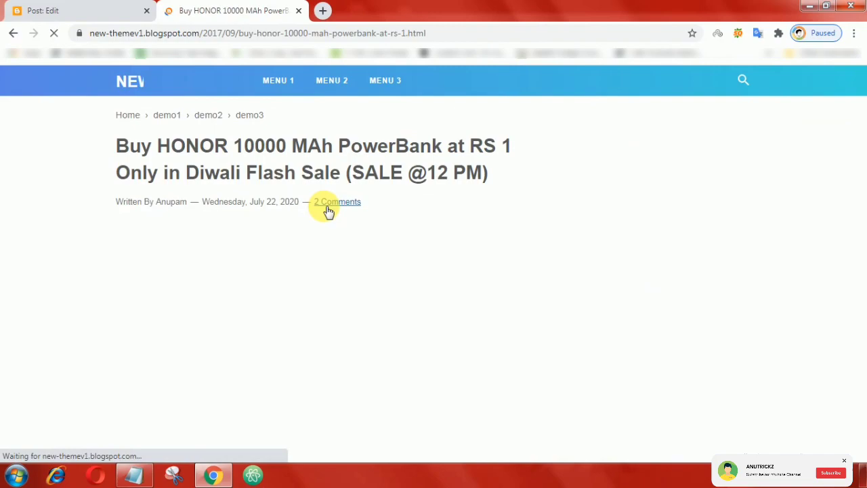
{"action": "scroll", "coordinate": [327, 212], "scroll_direction": "down", "scroll_amount": 15}
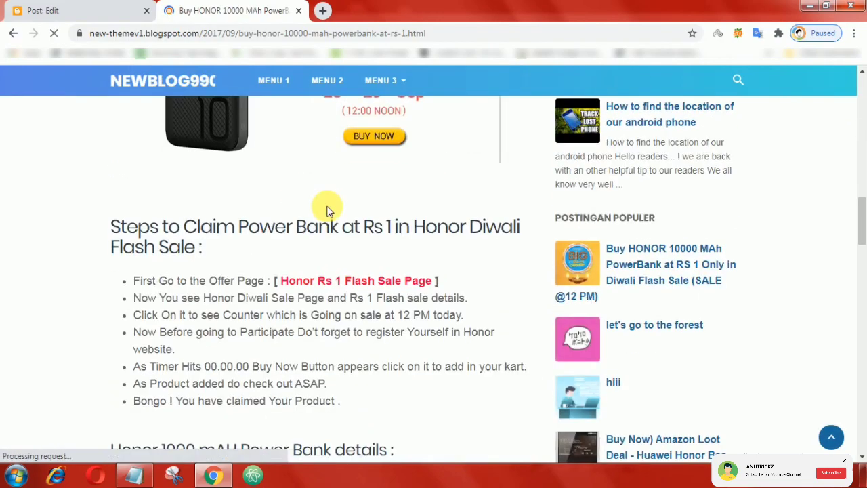
{"action": "scroll", "coordinate": [327, 212], "scroll_direction": "down", "scroll_amount": 15}
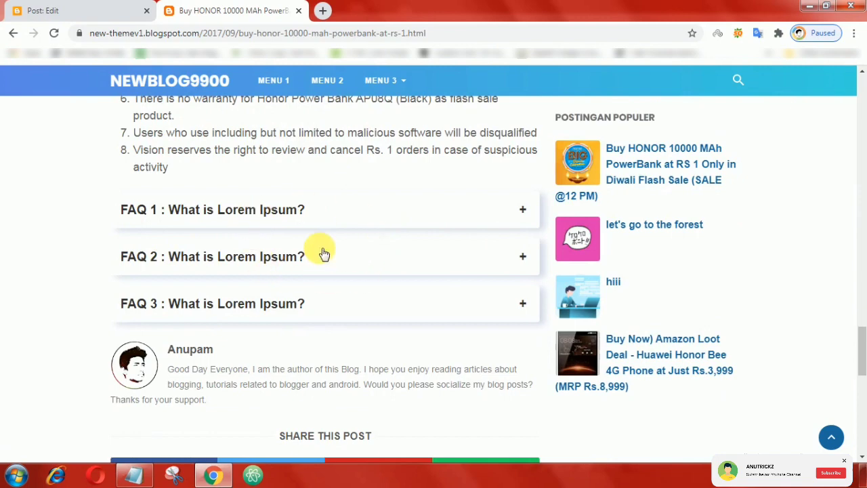
{"action": "left_click", "coordinate": [353, 220]}
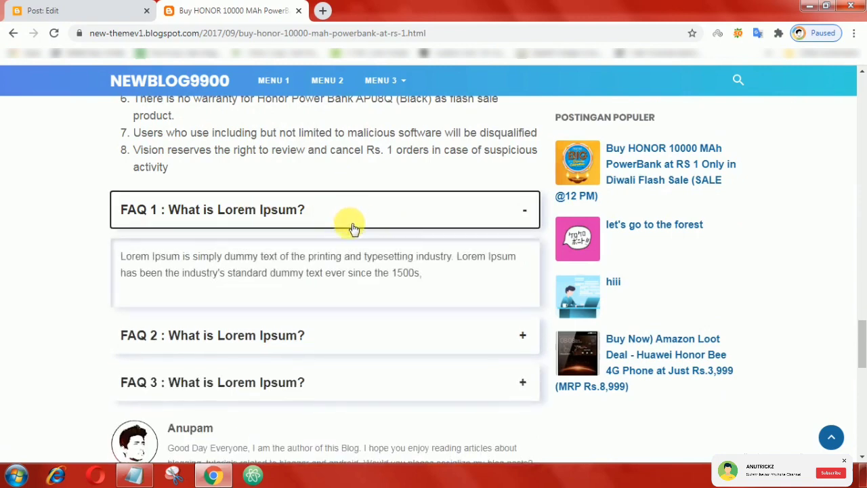
{"action": "left_click", "coordinate": [360, 218]}
{"action": "left_click", "coordinate": [359, 218]}
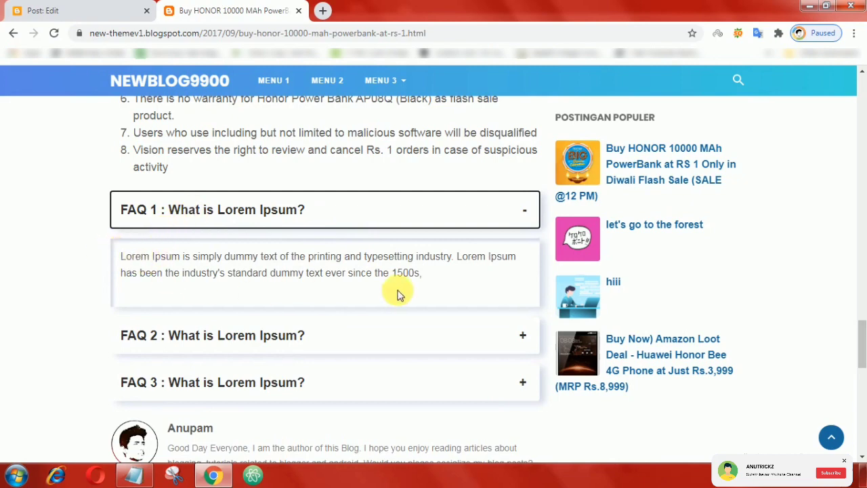
{"action": "left_click", "coordinate": [369, 215]}
Expand and collapse FAQ 2 and FAQ 3 to confirm they work
{"action": "scroll", "coordinate": [371, 216], "scroll_direction": "down", "scroll_amount": 1}
{"action": "left_click", "coordinate": [367, 201]}
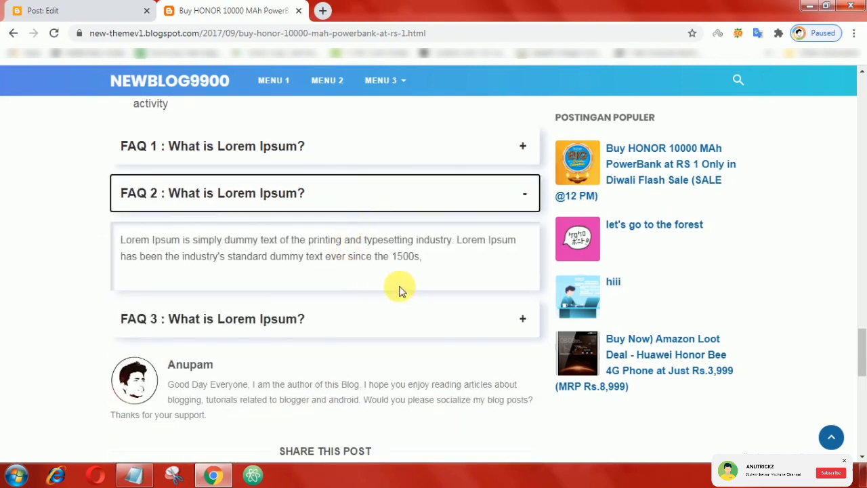
{"action": "left_click", "coordinate": [387, 188]}
{"action": "left_click", "coordinate": [373, 250]}
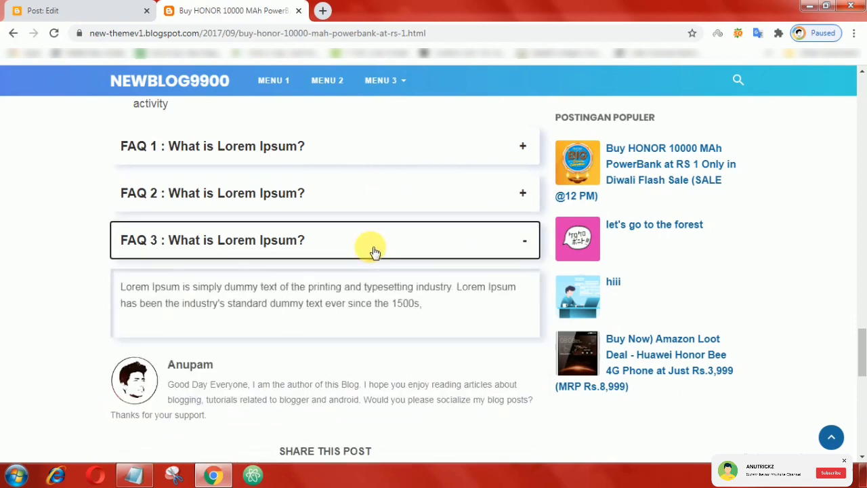
{"action": "left_click", "coordinate": [355, 243]}
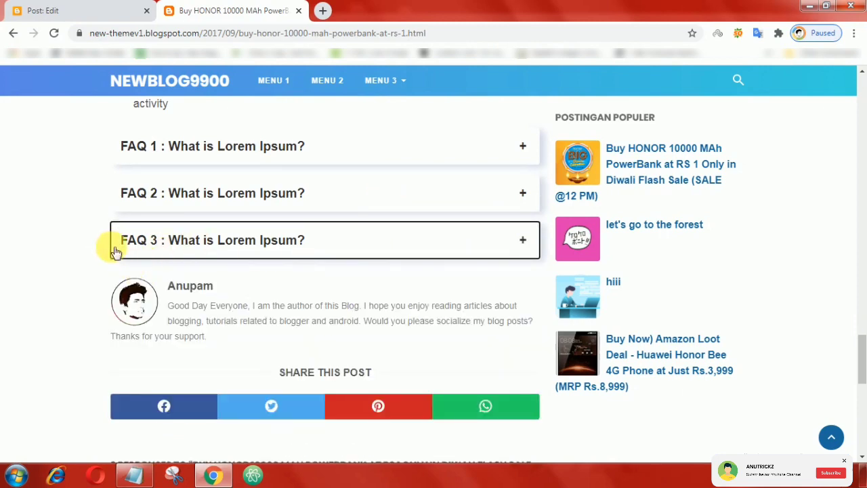
Duplicate the FAQ 3 <details> block below the existing FAQ items
{"action": "left_click", "coordinate": [68, 11]}
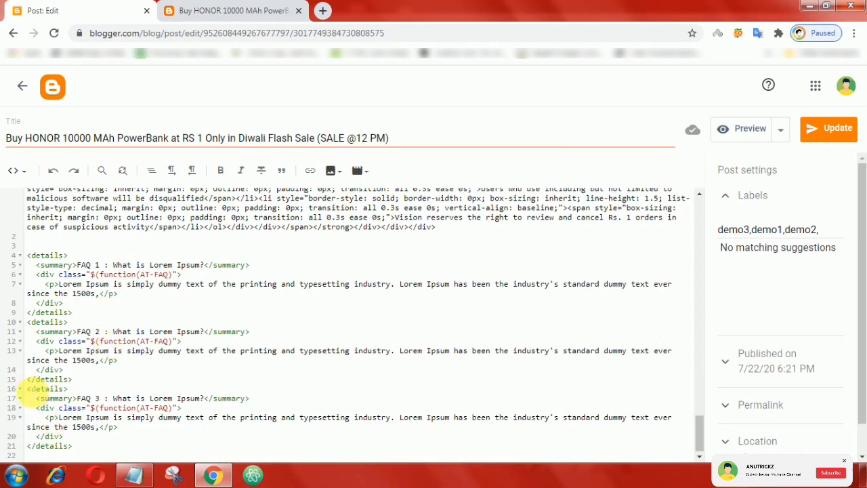
{"action": "left_click_drag", "start_coordinate": [27, 390], "coordinate": [81, 450]}
{"action": "right_click", "coordinate": [59, 399]}
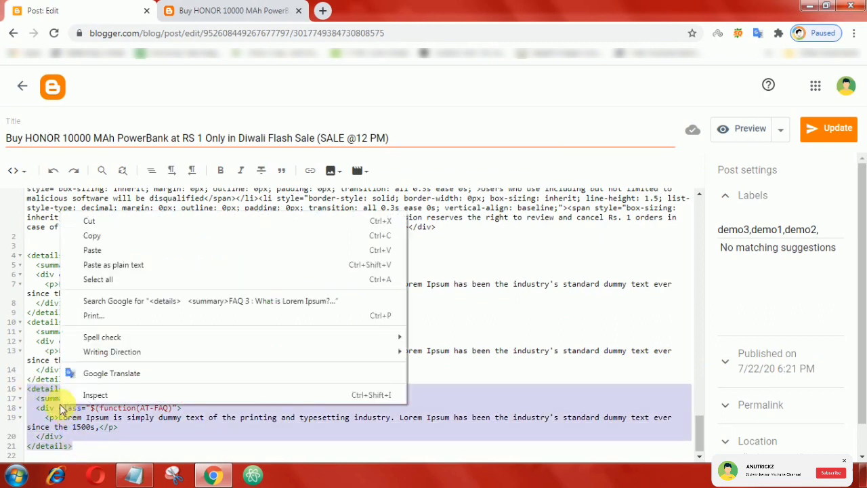
{"action": "left_click", "coordinate": [99, 237]}
{"action": "left_click", "coordinate": [86, 458]}
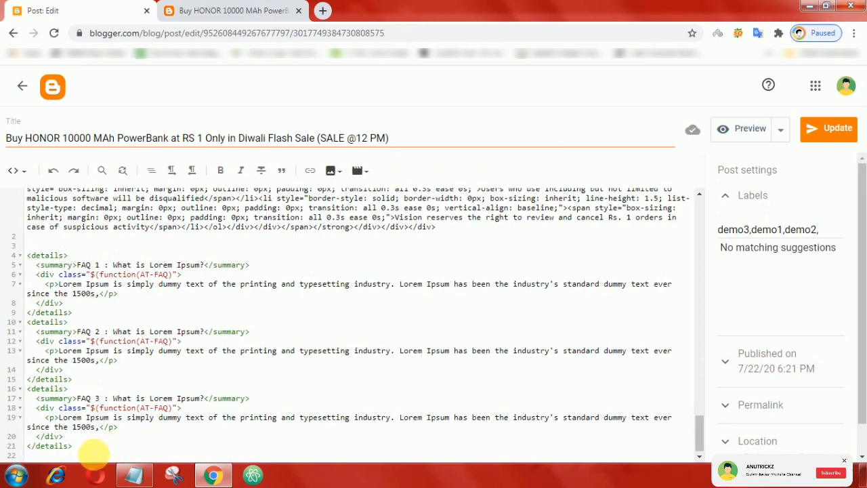
{"action": "scroll", "coordinate": [174, 441], "scroll_direction": "down", "scroll_amount": 1}
{"action": "right_click", "coordinate": [51, 437]}
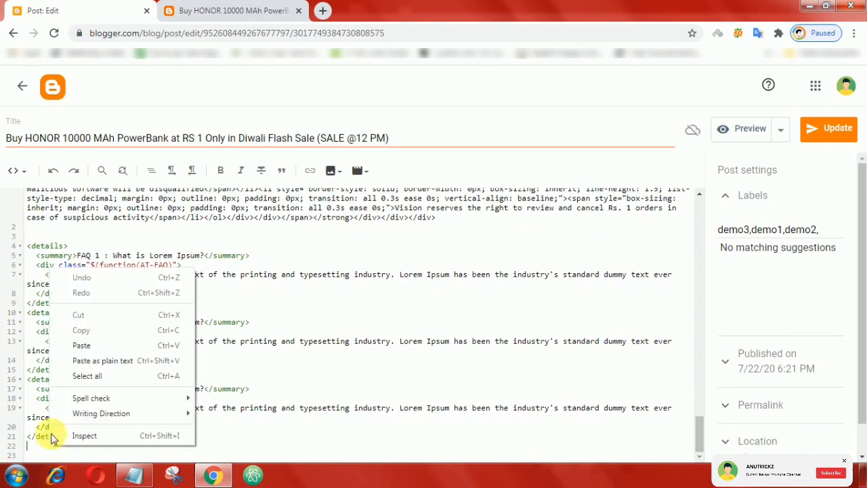
{"action": "left_click", "coordinate": [81, 345]}
Change the copied item's number from 3 to 4 and update the post
{"action": "scroll", "coordinate": [155, 368], "scroll_direction": "down", "scroll_amount": 1}
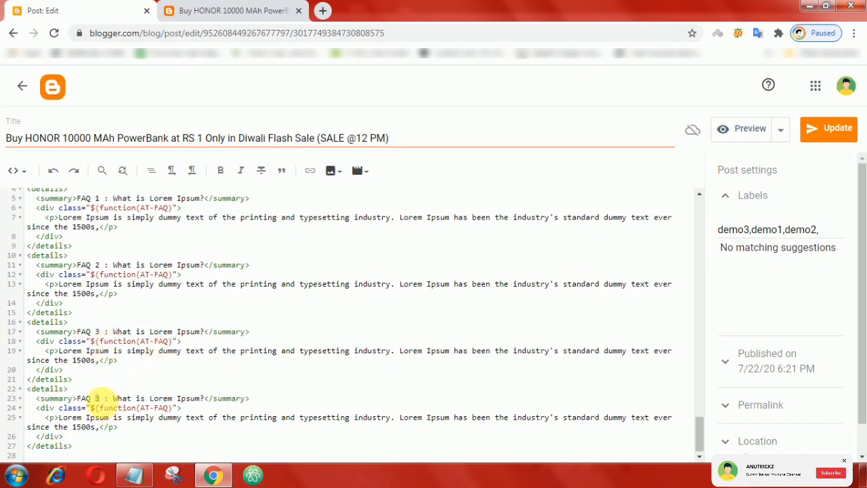
{"action": "double_click", "coordinate": [96, 398]}
{"action": "type", "text": "4"}
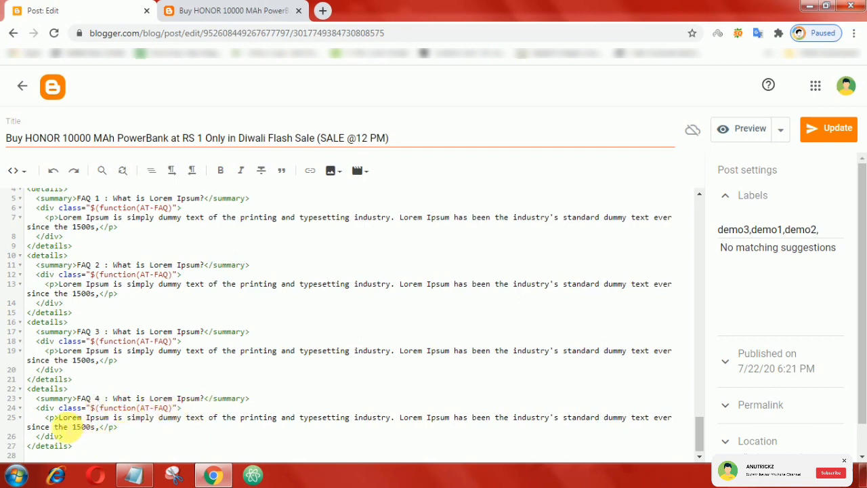
{"action": "left_click", "coordinate": [821, 141]}
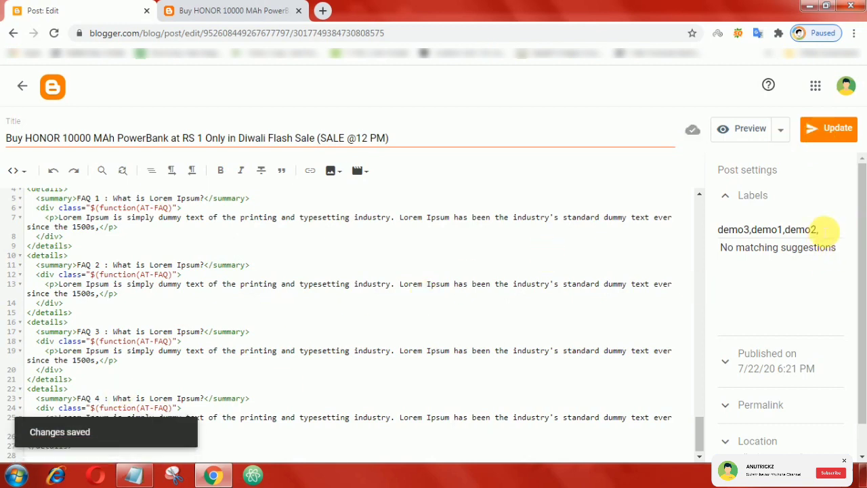
Reload the live HONOR PowerBank post and scroll to its FAQ section
{"action": "left_click", "coordinate": [233, 10]}
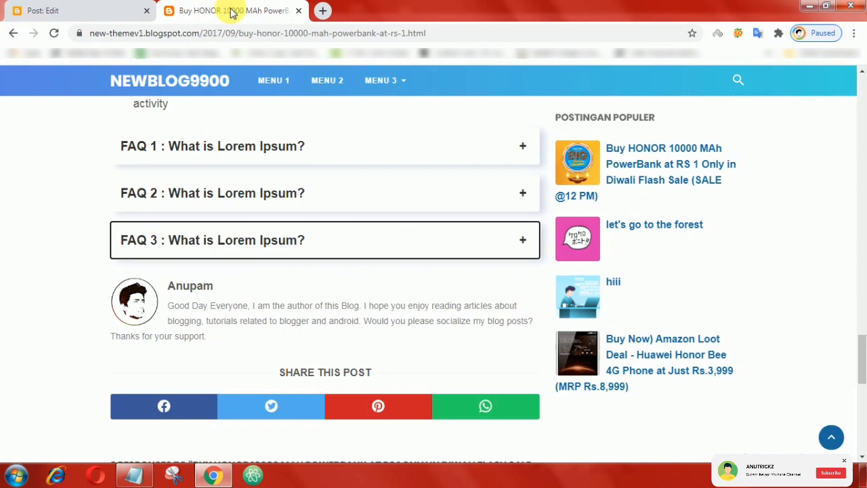
{"action": "left_click", "coordinate": [56, 34]}
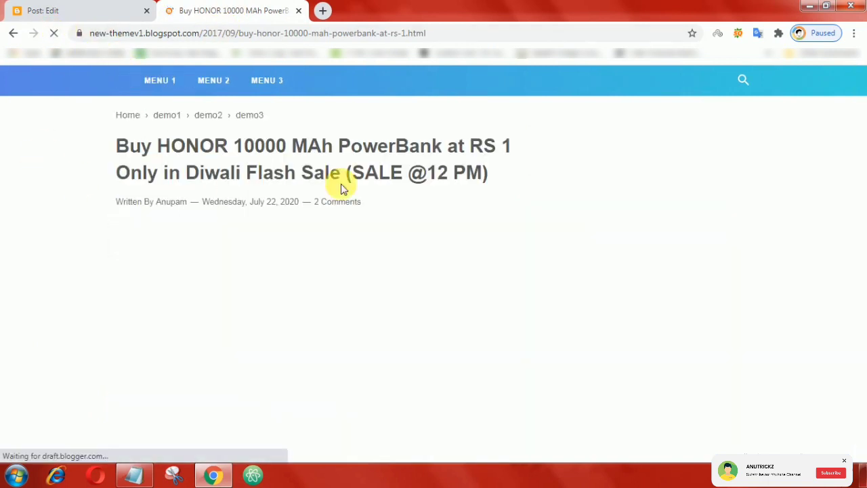
{"action": "scroll", "coordinate": [410, 189], "scroll_direction": "down", "scroll_amount": 10}
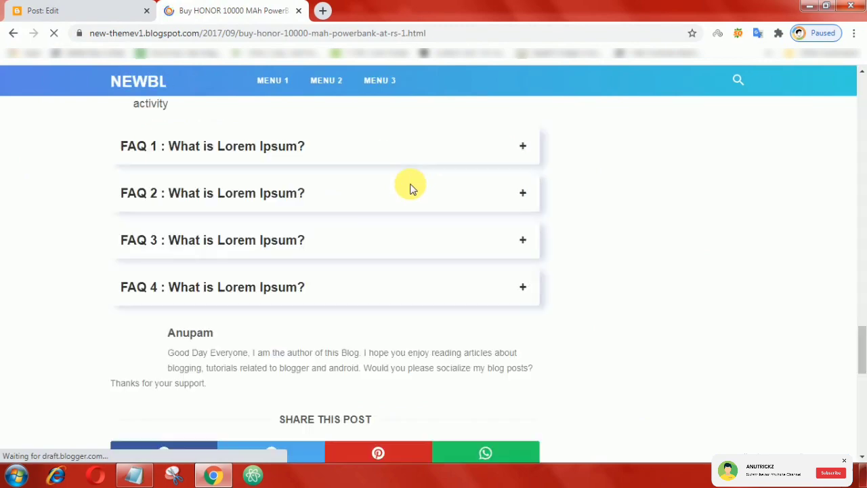
{"action": "scroll", "coordinate": [410, 188], "scroll_direction": "up", "scroll_amount": 3}
{"action": "scroll", "coordinate": [242, 170], "scroll_direction": "up", "scroll_amount": 1}
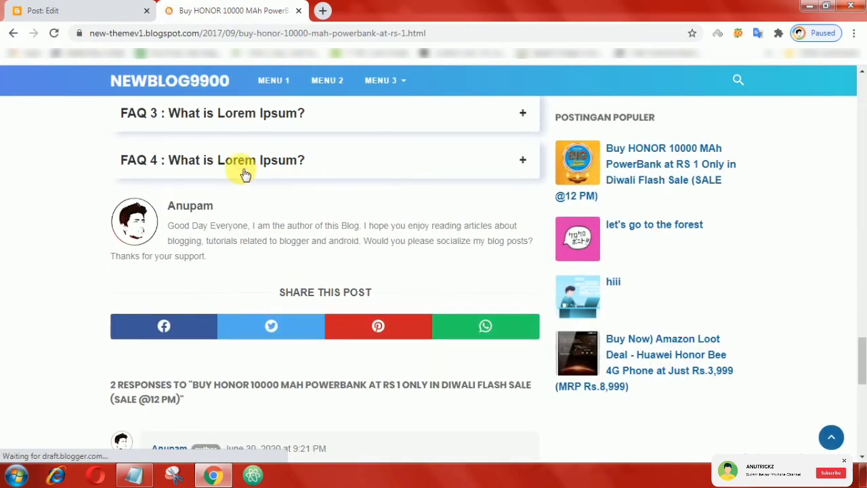
{"action": "scroll", "coordinate": [304, 201], "scroll_direction": "up", "scroll_amount": 2}
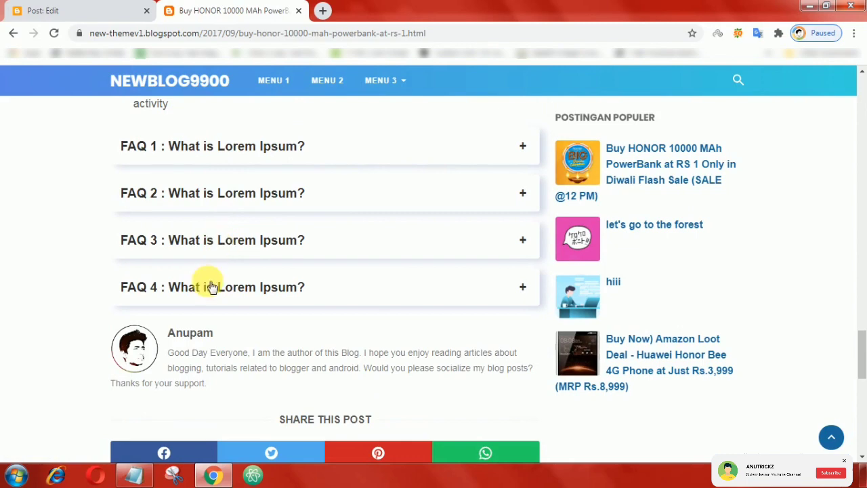
Expand and collapse the new FAQ 4, then toggle FAQ 1 open
{"action": "left_click", "coordinate": [320, 292]}
{"action": "left_click", "coordinate": [332, 296]}
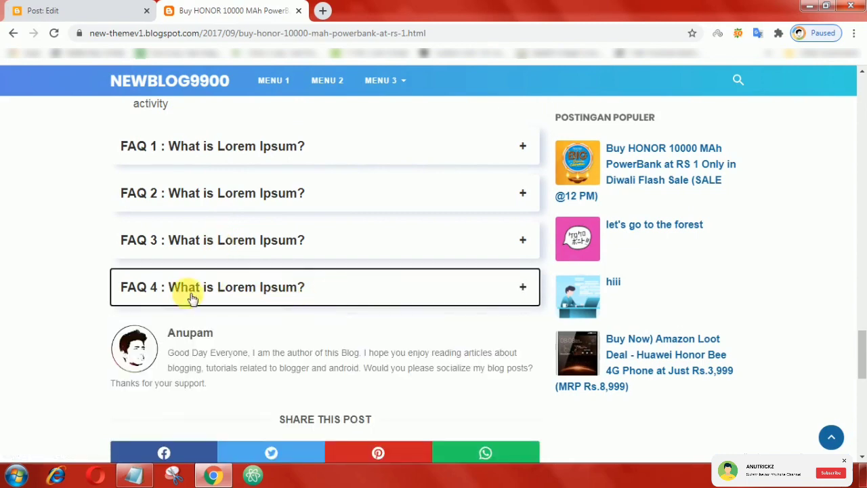
{"action": "left_click", "coordinate": [383, 148]}
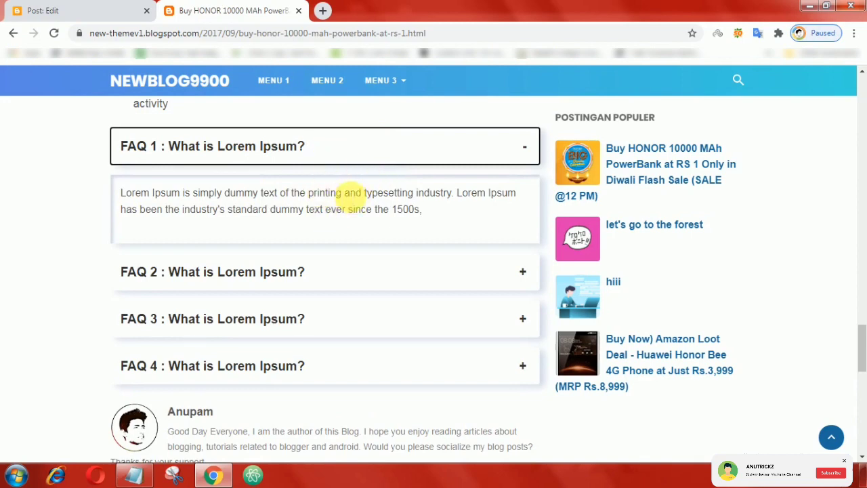
{"action": "left_click", "coordinate": [352, 155]}
{"action": "left_click", "coordinate": [352, 155]}
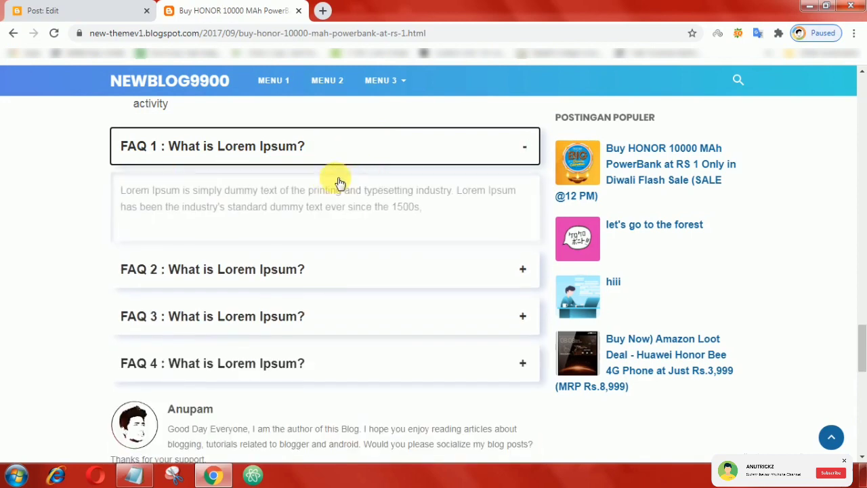
{"action": "left_click", "coordinate": [31, 8]}
Add open='' to FAQ 1's <details> tag and update the post
{"action": "scroll", "coordinate": [111, 322], "scroll_direction": "up", "scroll_amount": 2}
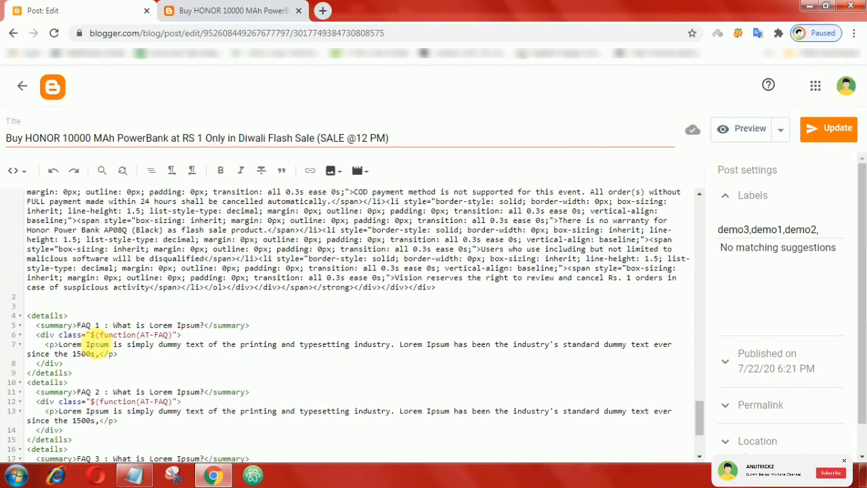
{"action": "scroll", "coordinate": [95, 339], "scroll_direction": "down", "scroll_amount": 1}
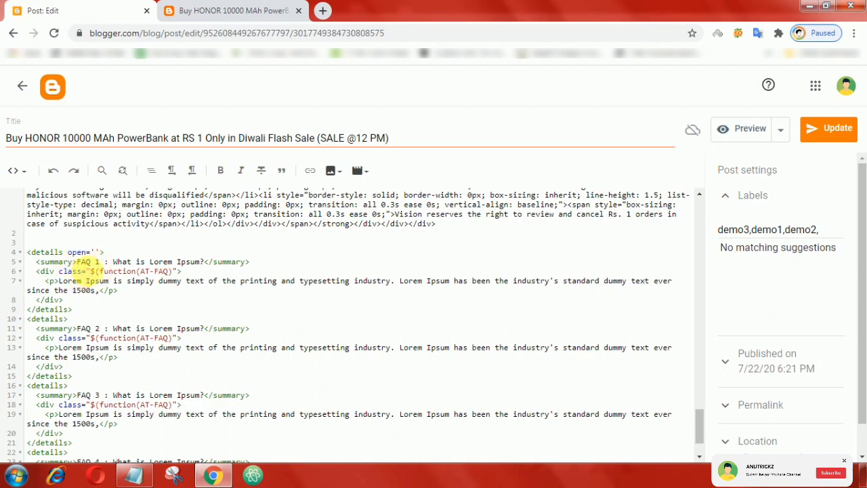
{"action": "left_click", "coordinate": [824, 136]}
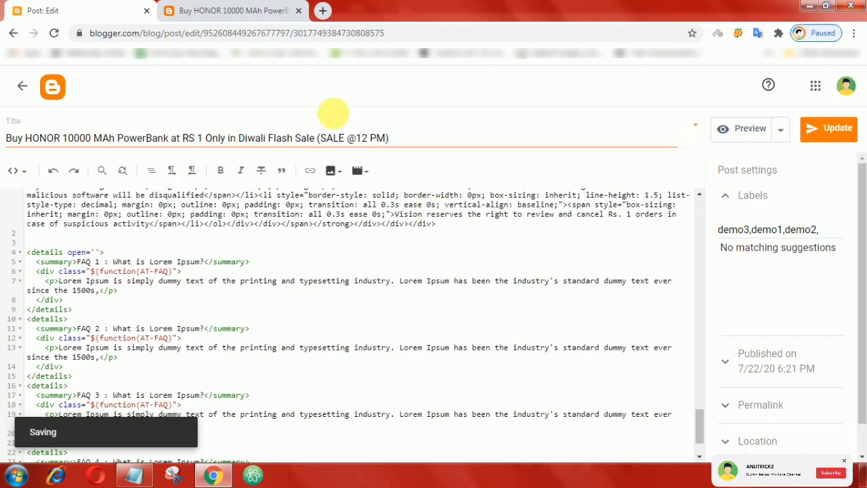
Reload the live HONOR PowerBank post to confirm FAQ 1 starts expanded
{"action": "left_click", "coordinate": [238, 14]}
{"action": "left_click", "coordinate": [57, 34]}
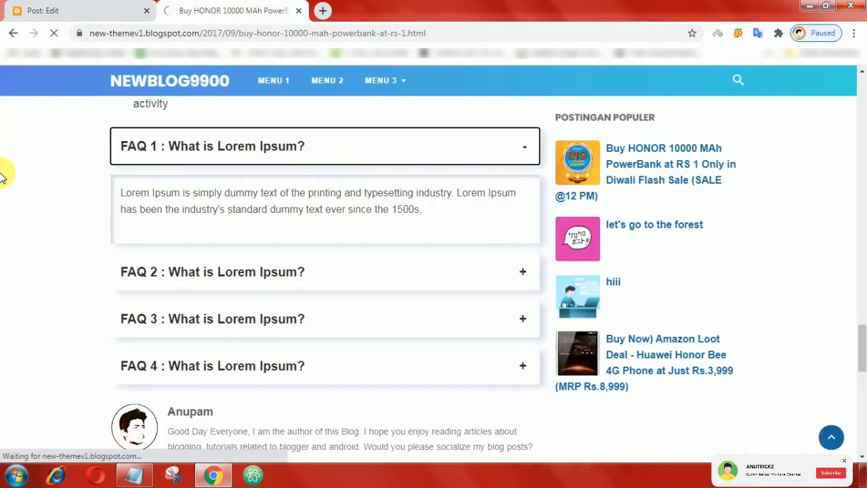